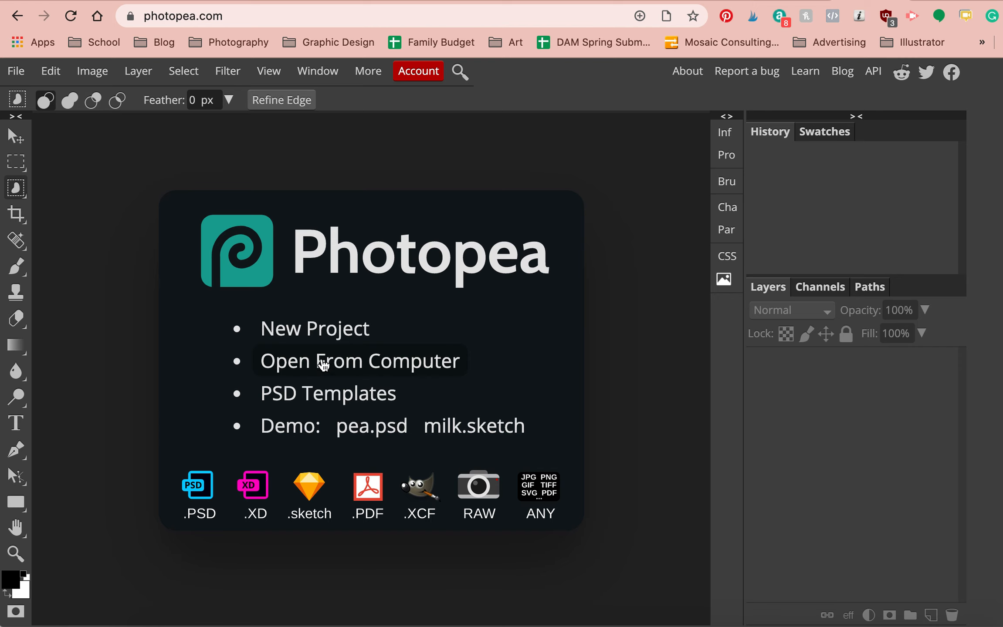
- Open the pexels-rfstudio bark texture JPG from the Desktop folder
click(320, 370)
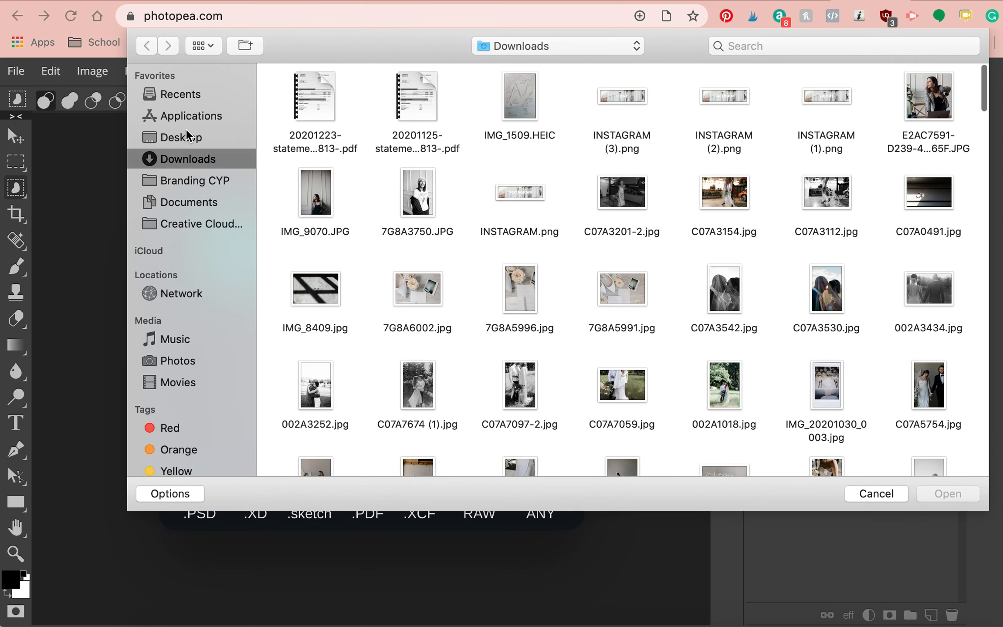
click(187, 137)
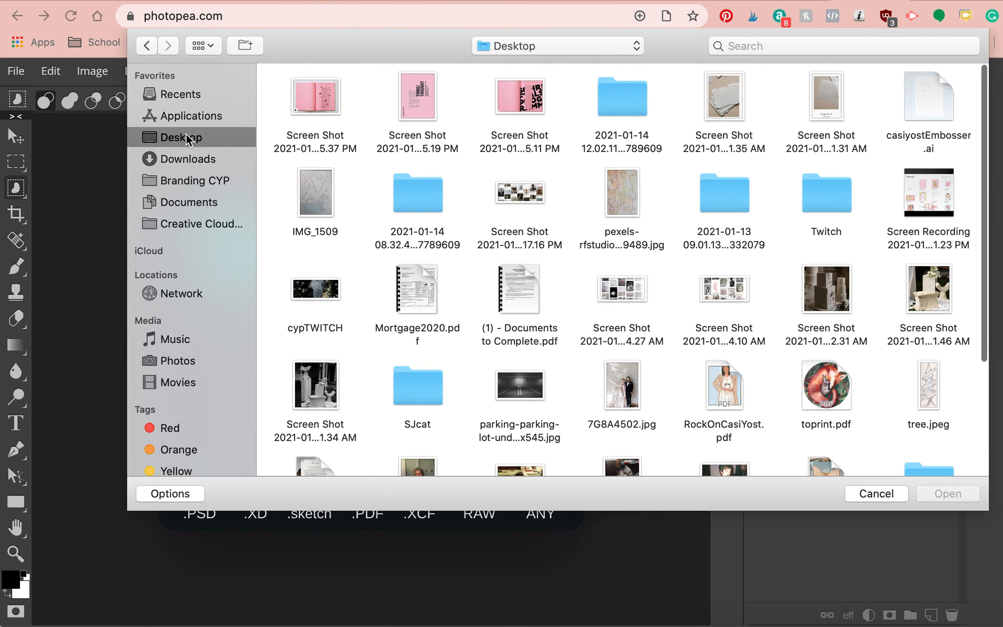
click(626, 198)
click(947, 493)
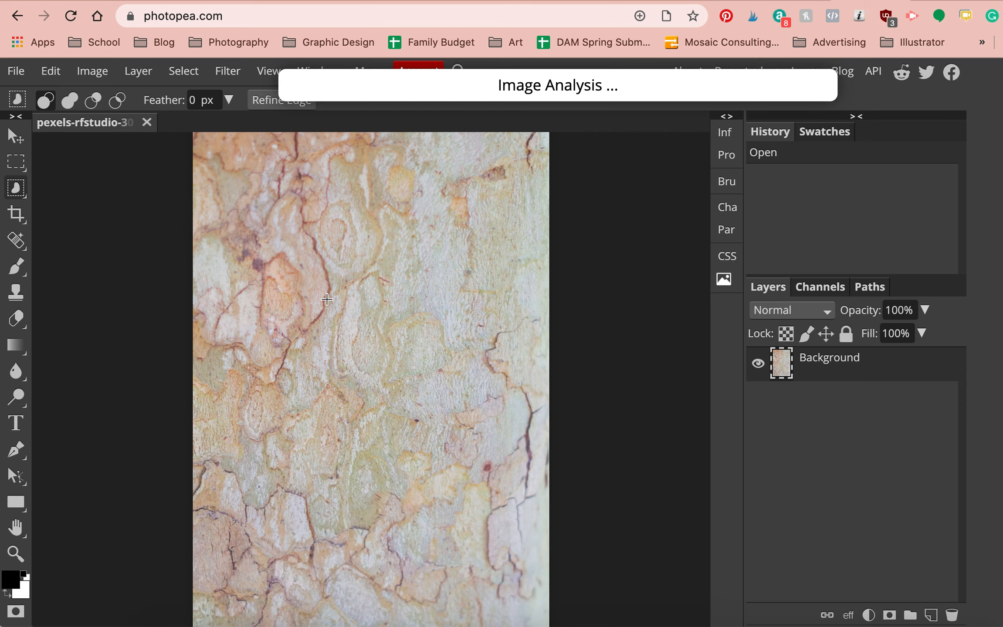
scroll(356, 369, down, 3)
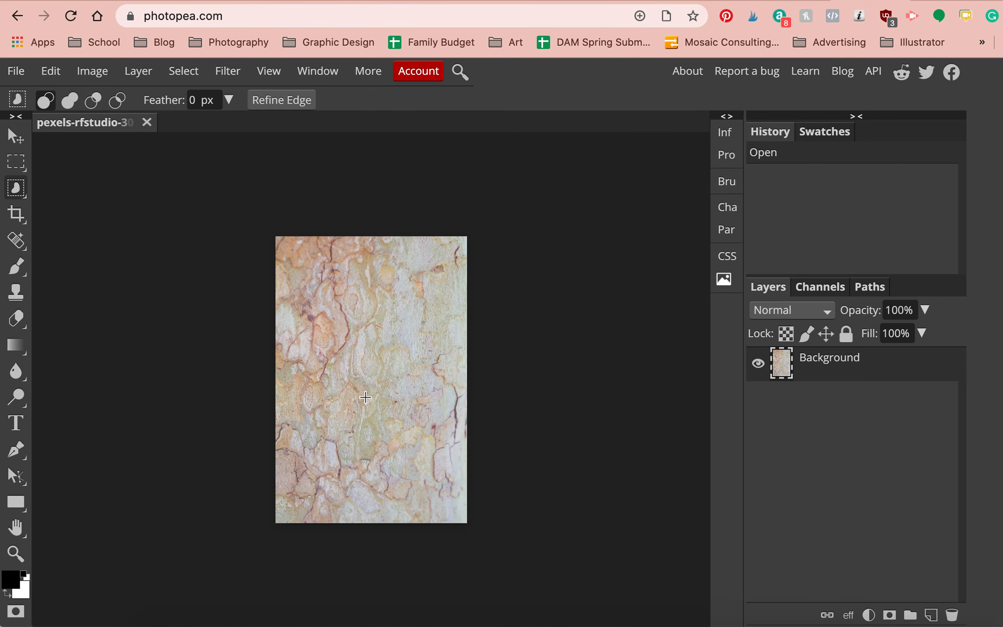
scroll(365, 397, up, 3)
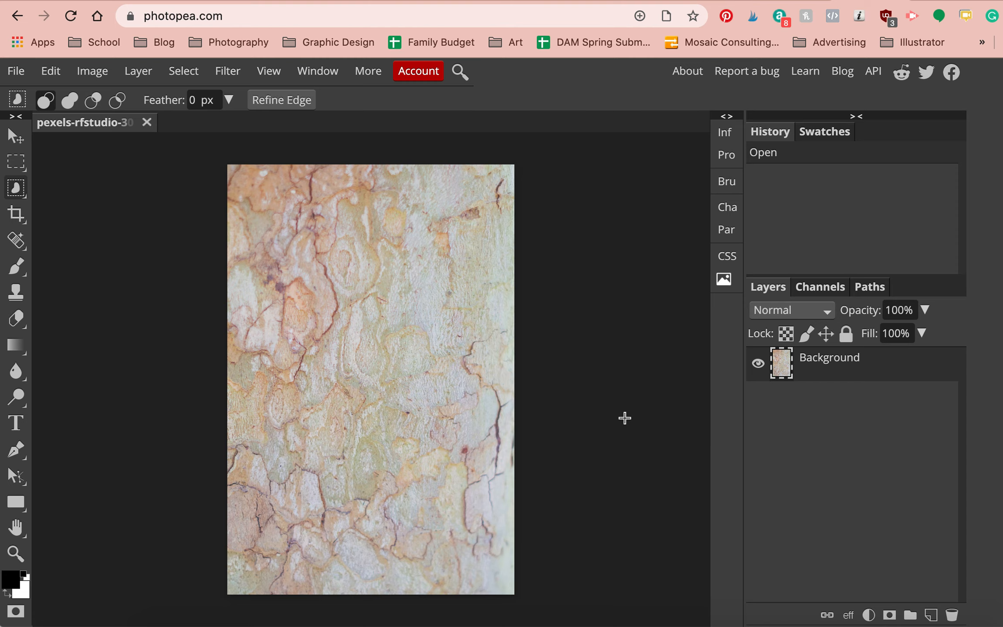
- Start the Liquify filter on the bark image and lower the brush density slightly
click(228, 71)
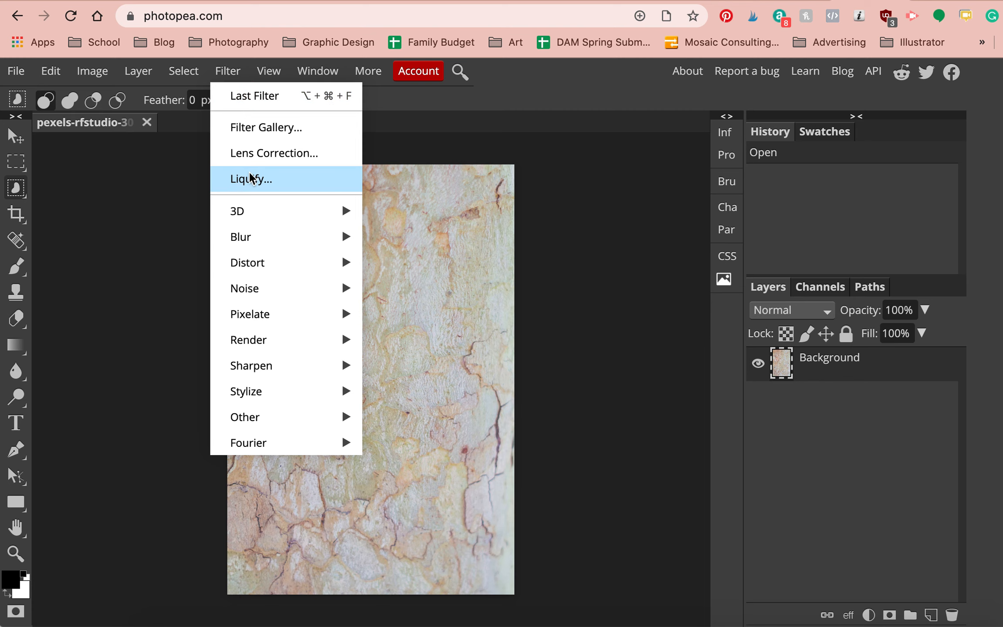
click(252, 187)
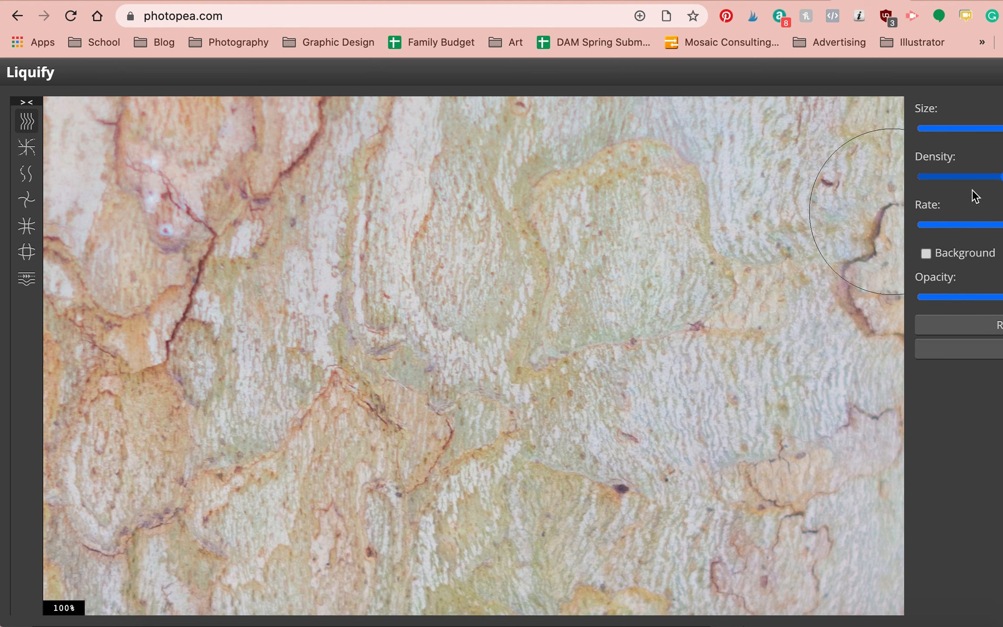
mouse_move(1002, 176)
mouse_down()
mouse_move(965, 188)
mouse_move(996, 179)
mouse_up()
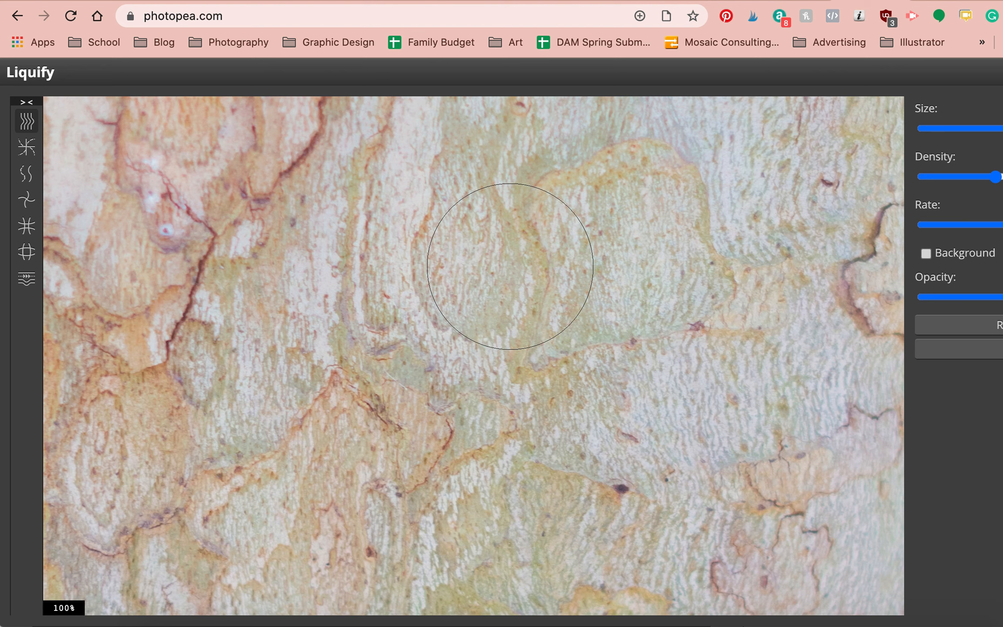
click(994, 177)
- Make a short test smear near the centre of the bark with Forward Warp and adjust the brush to a smaller size
drag(427, 256, 428, 285)
key(bracketleft)
key(bracketleft)
key(bracketleft)
key(bracketleft)
key(bracketleft)
key(bracketleft)
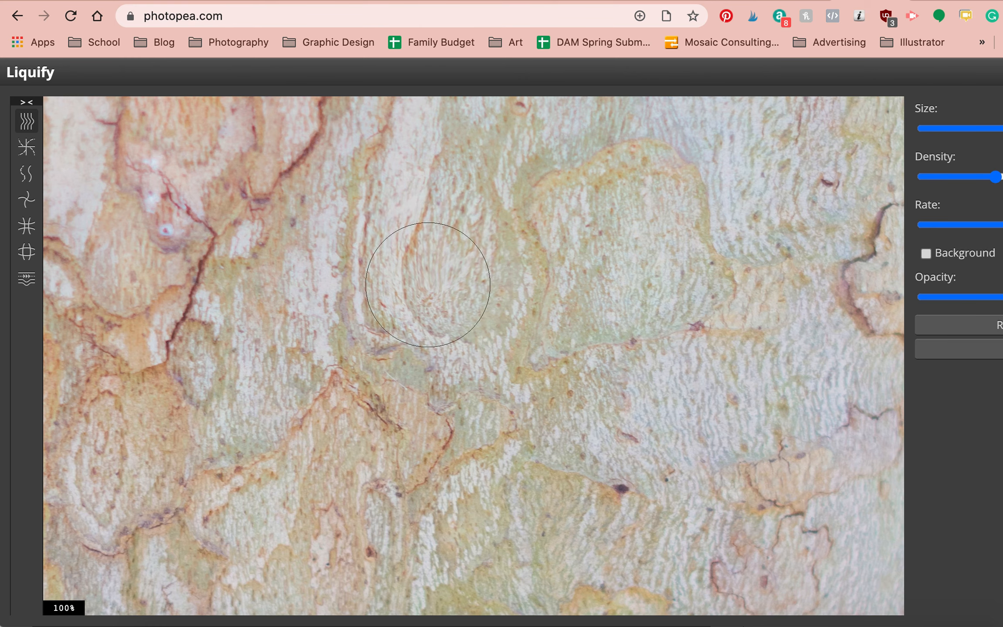
key(bracketright)
key(bracketright)
key(bracketright)
key(bracketright)
key(bracketright)
key(bracketright)
key(bracketright)
key(bracketright)
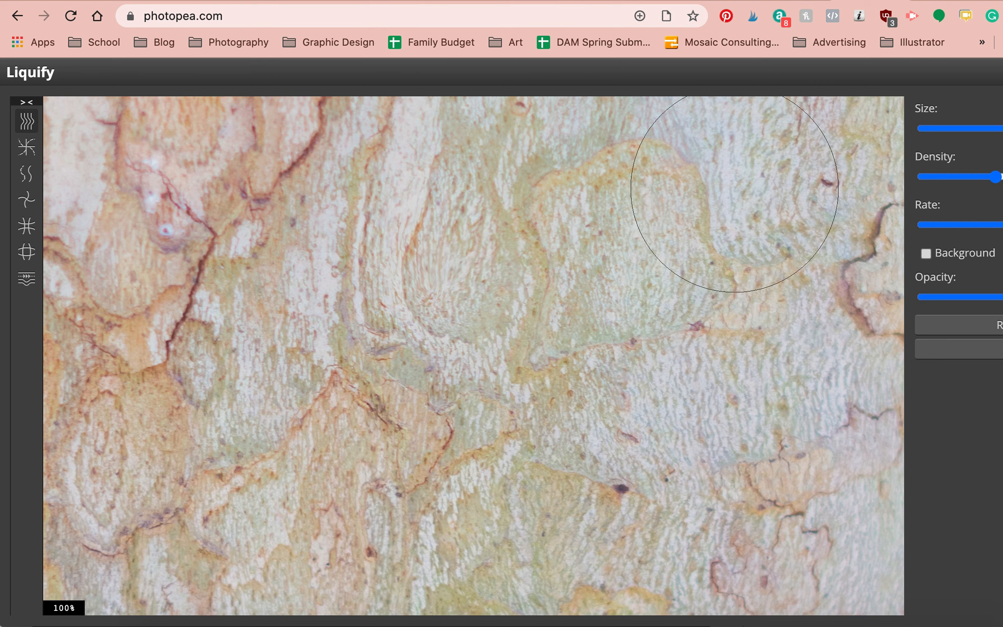
mouse_move(1002, 130)
mouse_down()
mouse_move(984, 137)
mouse_move(1002, 134)
mouse_up()
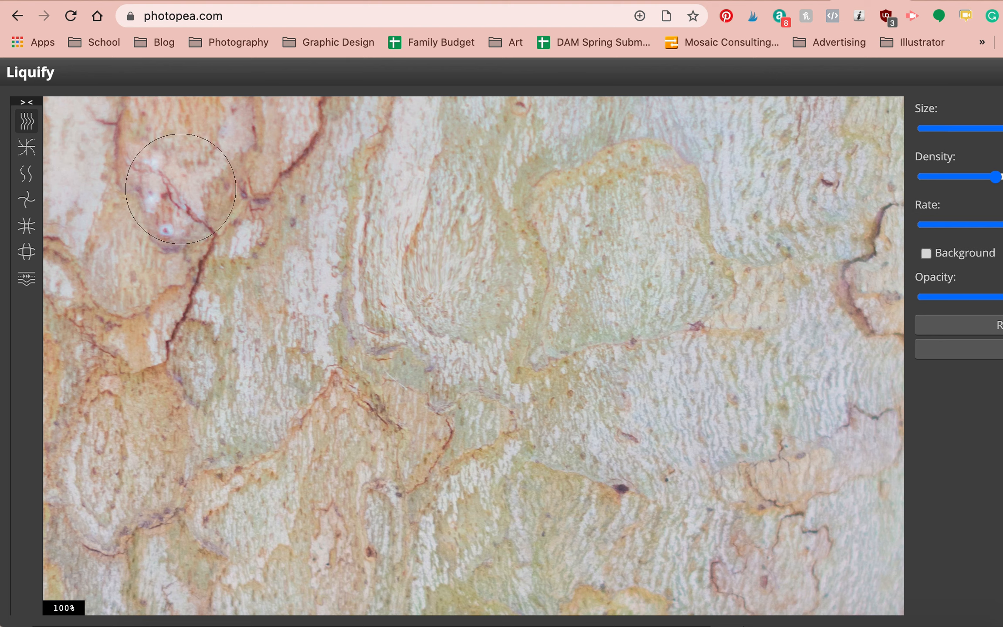
- Warp the upper half of the previewed bark area into marble-like swirls with several sideways and curving strokes
drag(190, 186, 245, 176)
drag(367, 197, 406, 198)
drag(487, 188, 557, 195)
mouse_move(263, 290)
mouse_down()
mouse_move(212, 275)
mouse_move(279, 273)
mouse_move(347, 185)
mouse_move(392, 192)
mouse_move(450, 243)
mouse_move(544, 280)
mouse_move(623, 201)
mouse_move(678, 231)
mouse_up()
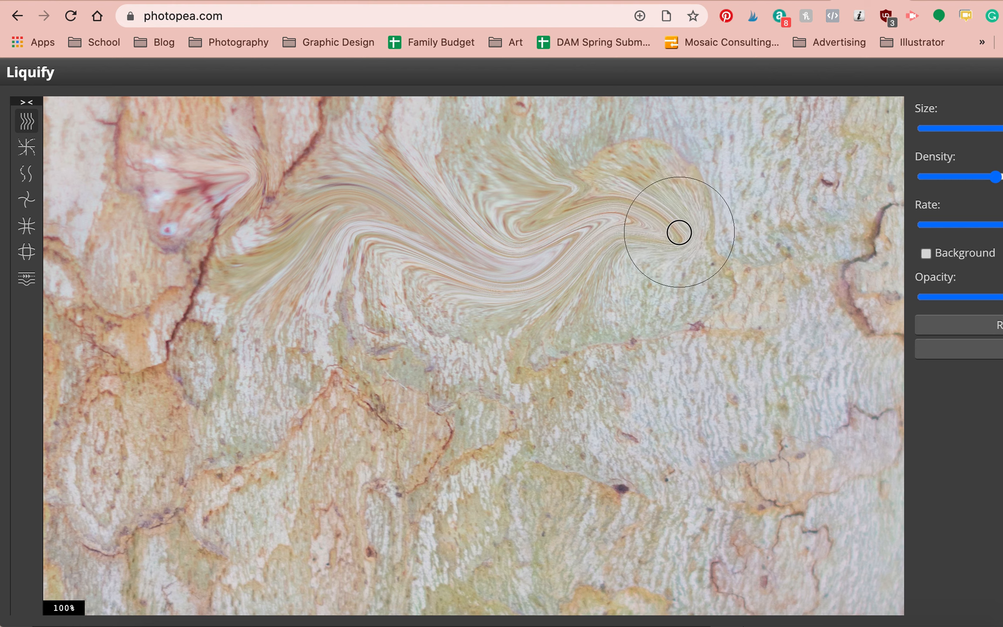
drag(722, 277, 649, 291)
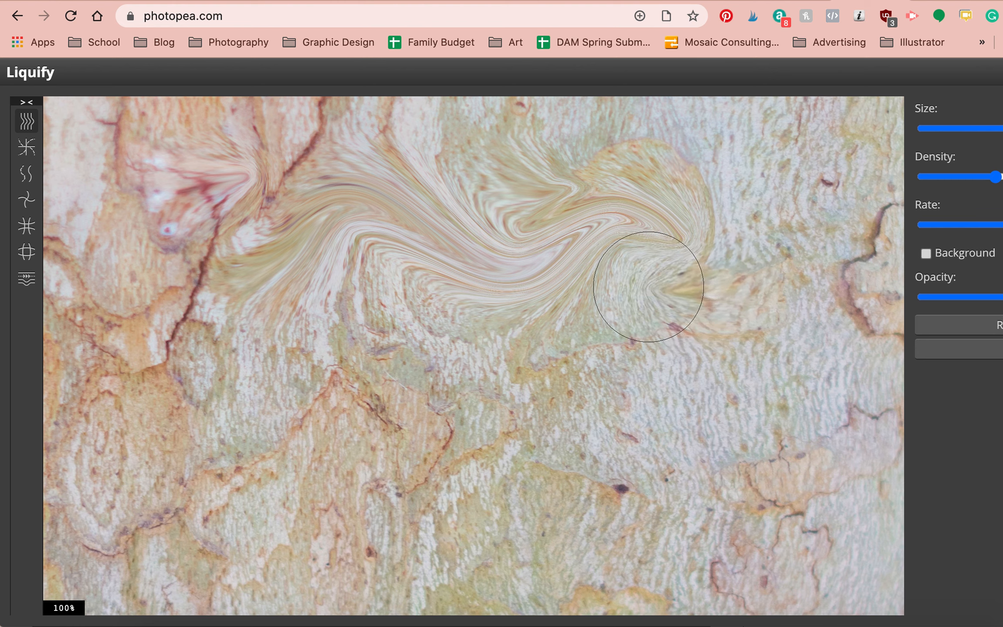
mouse_move(689, 148)
mouse_down()
mouse_move(713, 188)
mouse_move(752, 207)
mouse_move(775, 189)
mouse_move(799, 142)
mouse_move(833, 131)
mouse_up()
mouse_move(861, 193)
mouse_down()
mouse_move(792, 268)
mouse_move(700, 313)
mouse_move(689, 292)
mouse_move(715, 253)
mouse_move(755, 247)
mouse_move(758, 264)
mouse_move(733, 236)
mouse_move(668, 245)
mouse_move(681, 304)
mouse_move(642, 341)
mouse_move(598, 330)
mouse_move(598, 291)
mouse_up()
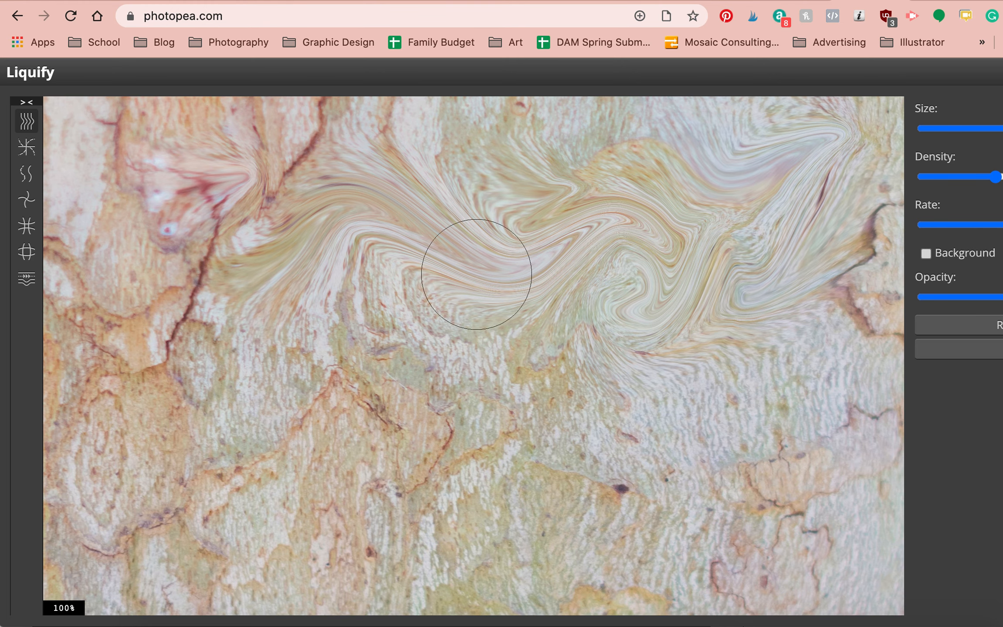
- Raise the brush density and brush over the swirls with the Reconstruct tool to partly restore the original texture
click(24, 149)
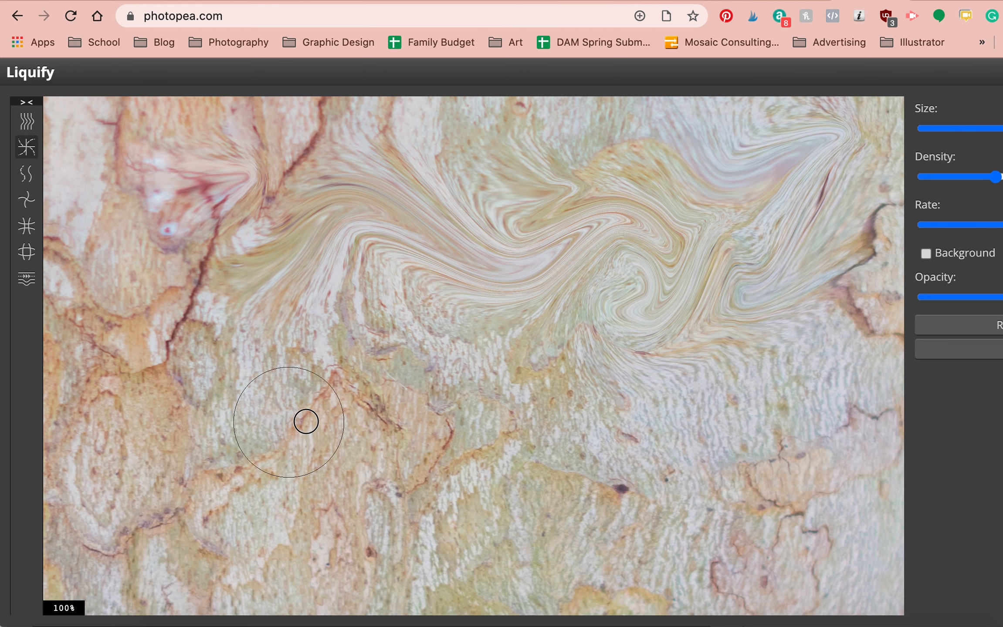
mouse_move(335, 375)
mouse_down()
mouse_move(359, 365)
mouse_move(405, 421)
mouse_move(366, 405)
mouse_up()
drag(999, 179, 1002, 179)
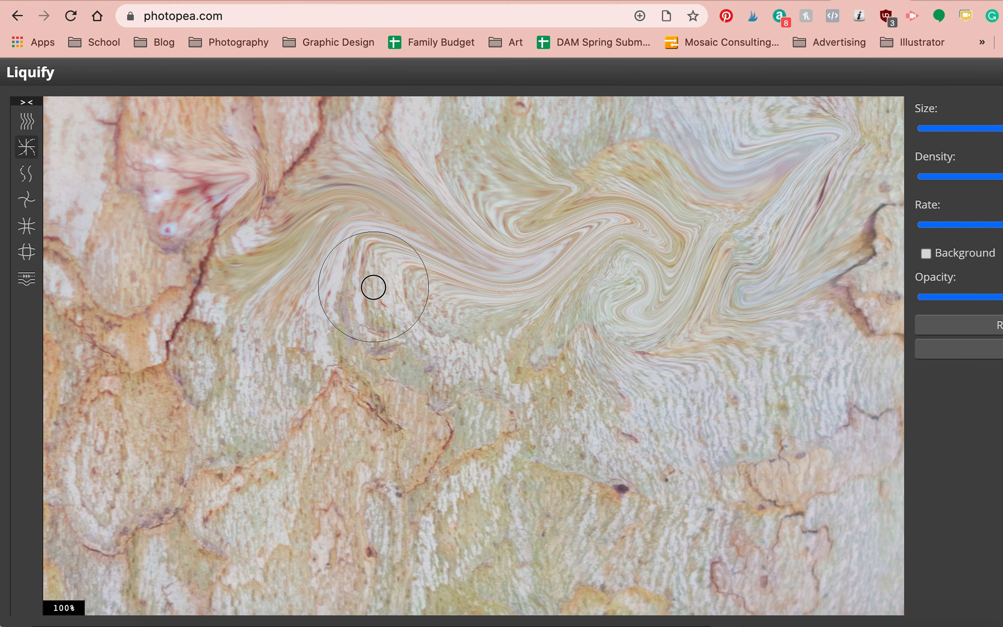
mouse_move(427, 330)
mouse_down()
mouse_move(457, 322)
mouse_move(463, 299)
mouse_move(428, 320)
mouse_move(407, 310)
mouse_move(423, 284)
mouse_move(444, 295)
mouse_move(487, 261)
mouse_move(527, 293)
mouse_move(623, 325)
mouse_move(648, 304)
mouse_move(647, 314)
mouse_move(623, 236)
mouse_move(590, 227)
mouse_move(516, 238)
mouse_move(485, 209)
mouse_move(437, 234)
mouse_move(403, 200)
mouse_move(290, 209)
mouse_move(267, 272)
mouse_move(226, 208)
mouse_move(159, 179)
mouse_move(207, 161)
mouse_move(500, 206)
mouse_move(576, 262)
mouse_move(777, 246)
mouse_move(848, 260)
mouse_up()
- Soften the upper swirls of the bark with the Smooth tool
click(27, 174)
mouse_move(231, 188)
mouse_down()
mouse_move(302, 241)
mouse_move(297, 260)
mouse_move(393, 215)
mouse_up()
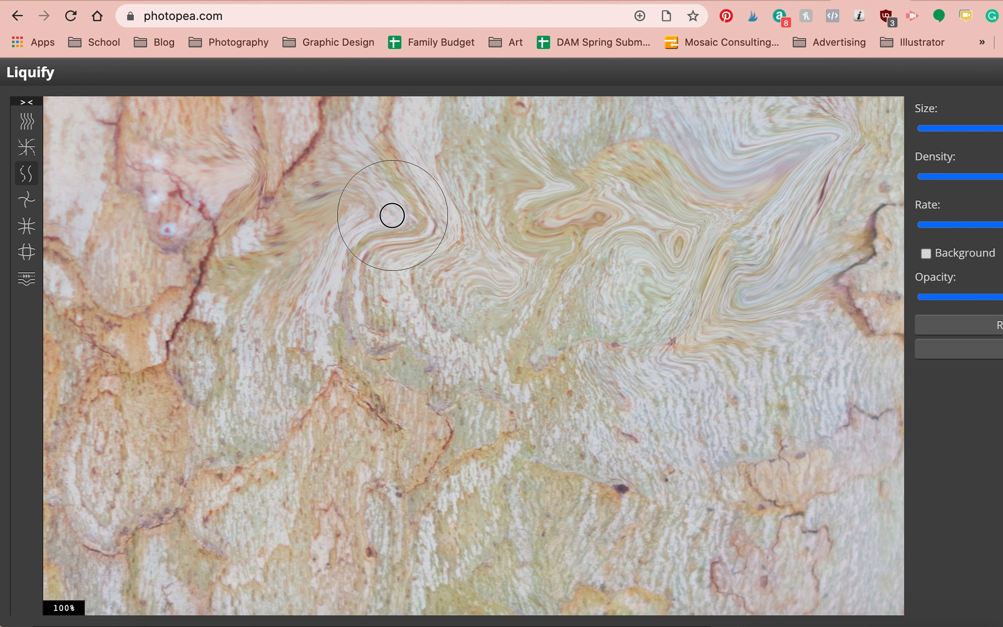
mouse_move(392, 215)
mouse_down()
mouse_move(425, 253)
mouse_move(505, 306)
mouse_up()
- Forward-warp large swirls across the middle and lower bark, and smooth a patch of them on the left side
click(27, 121)
mouse_move(239, 336)
mouse_down()
mouse_move(407, 416)
mouse_move(678, 469)
mouse_move(199, 475)
mouse_move(239, 309)
mouse_move(550, 226)
mouse_move(630, 258)
mouse_move(665, 246)
mouse_up()
click(26, 173)
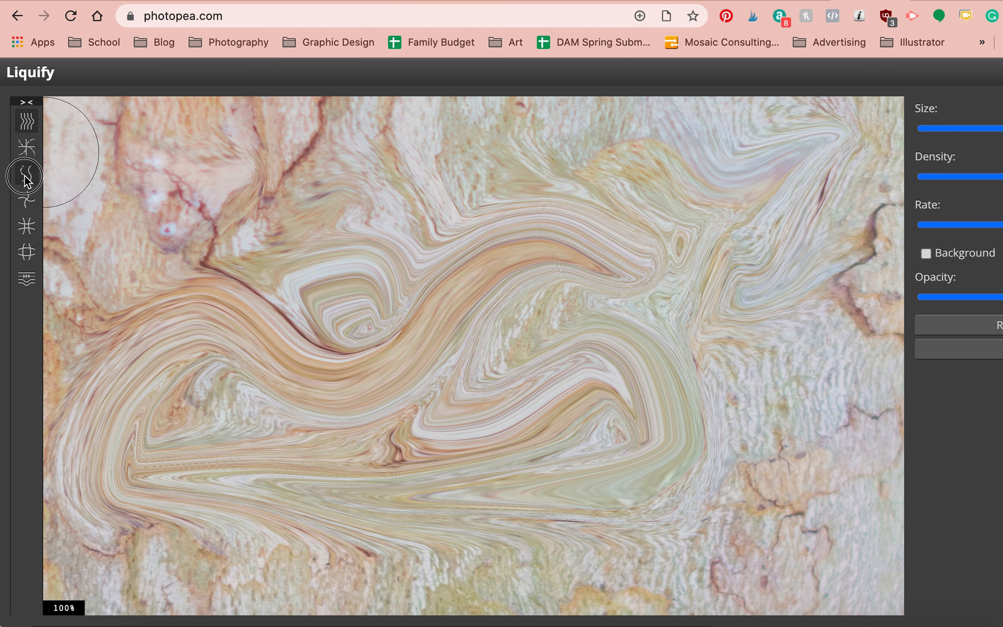
drag(239, 331, 267, 347)
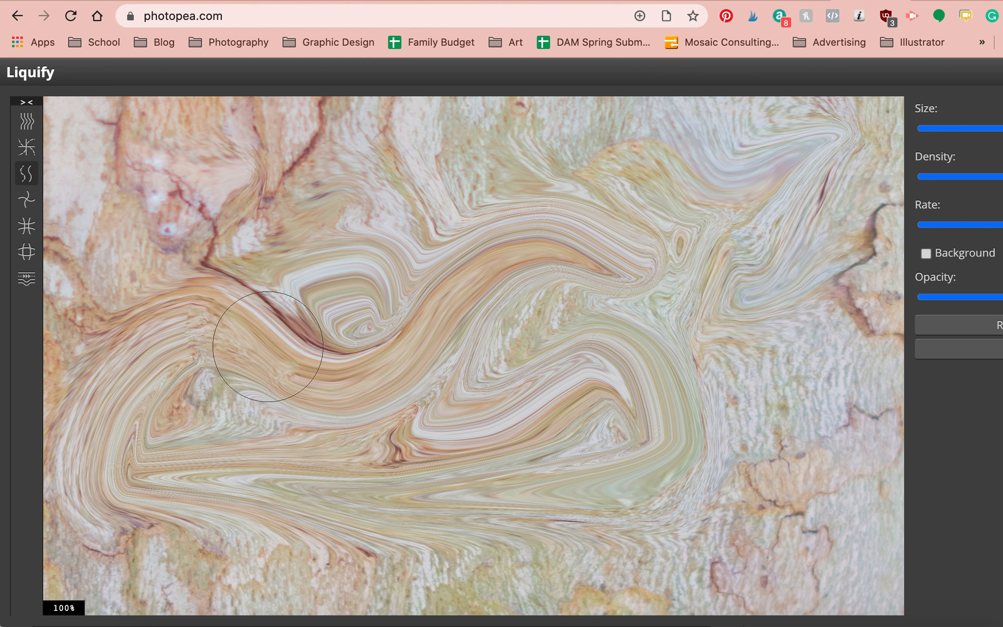
- Twirl the swirls near the centre of the pattern and pucker the area on its left side
click(27, 200)
drag(453, 302, 385, 263)
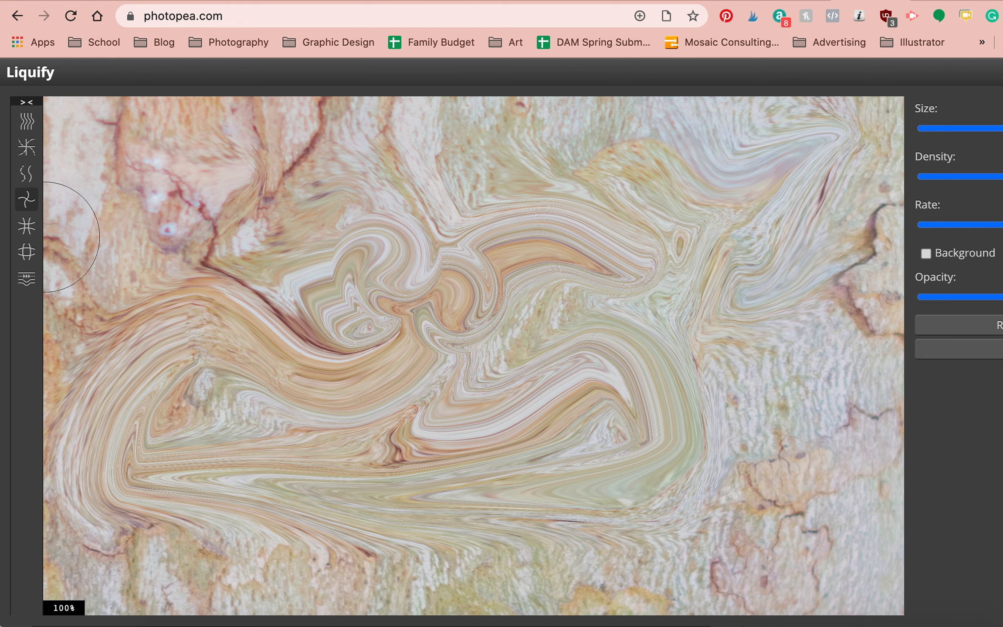
click(26, 225)
mouse_move(175, 335)
mouse_down()
mouse_move(153, 397)
mouse_move(153, 417)
mouse_move(177, 411)
mouse_up()
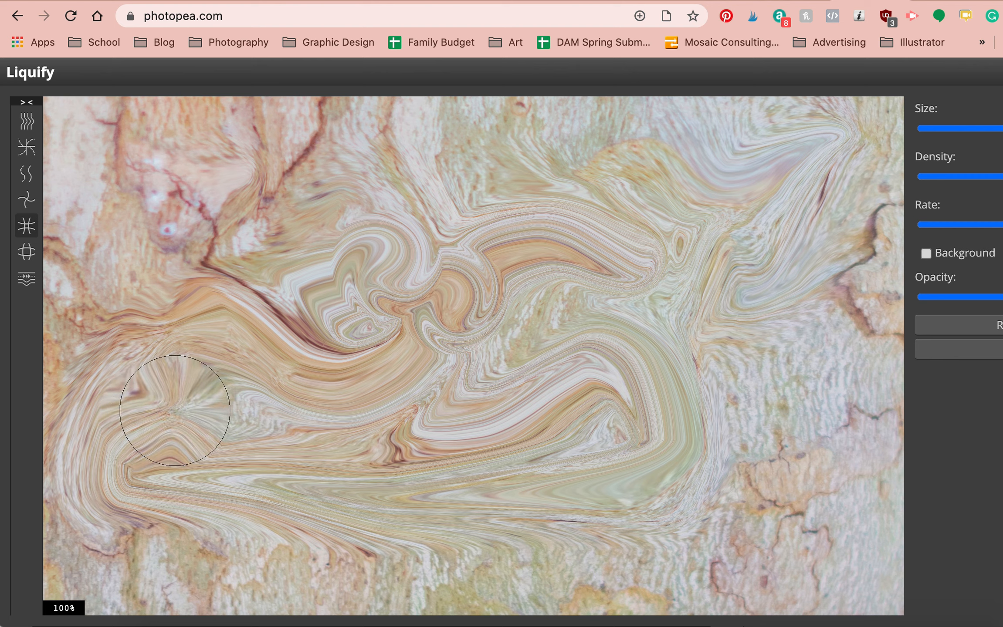
- Bloat a spot in the lower-left swirls and shift parts of the pattern with the Push tool
click(26, 252)
drag(297, 501, 298, 501)
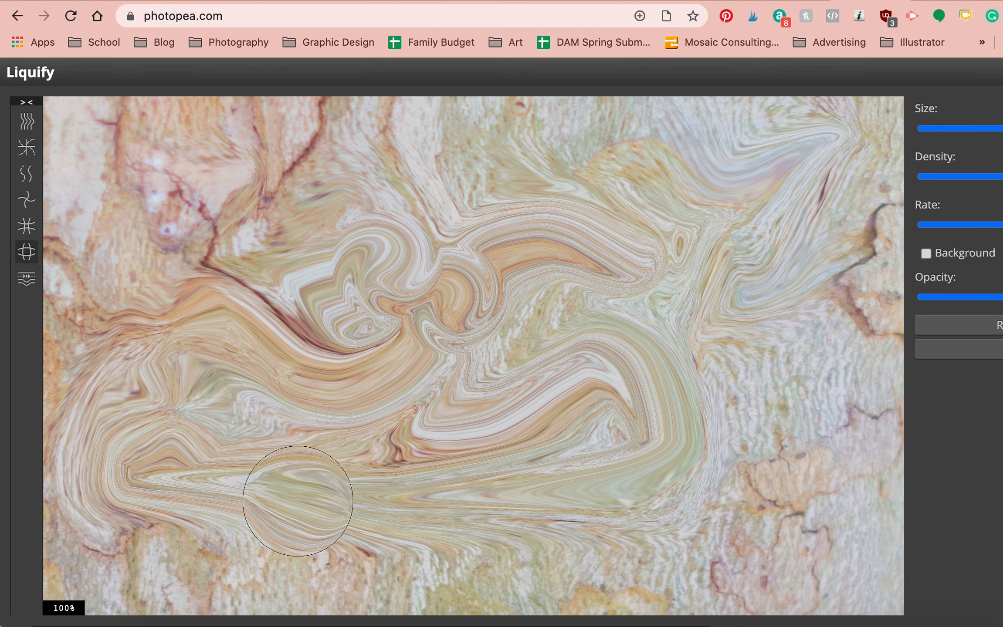
click(27, 277)
mouse_move(242, 479)
mouse_down()
mouse_move(298, 494)
mouse_move(382, 467)
mouse_move(416, 476)
mouse_move(471, 536)
mouse_move(571, 446)
mouse_move(549, 479)
mouse_move(702, 469)
mouse_move(732, 486)
mouse_move(686, 396)
mouse_move(708, 344)
mouse_move(855, 407)
mouse_move(864, 445)
mouse_move(735, 502)
mouse_move(713, 549)
mouse_move(613, 512)
mouse_move(561, 533)
mouse_up()
mouse_move(287, 304)
mouse_down()
mouse_move(257, 319)
mouse_move(235, 304)
mouse_up()
- Forward-warp the remaining textured areas of the preview into long swirls and apply the Liquify filter
click(24, 125)
mouse_move(348, 198)
mouse_down()
mouse_move(398, 168)
mouse_move(523, 183)
mouse_move(540, 231)
mouse_move(447, 256)
mouse_move(439, 231)
mouse_move(436, 309)
mouse_up()
mouse_move(595, 376)
mouse_down()
mouse_move(601, 421)
mouse_move(698, 382)
mouse_move(759, 417)
mouse_move(709, 474)
mouse_move(697, 493)
mouse_up()
mouse_move(549, 504)
mouse_down()
mouse_move(418, 560)
mouse_move(387, 561)
mouse_move(381, 549)
mouse_move(189, 582)
mouse_move(131, 555)
mouse_move(102, 527)
mouse_move(70, 448)
mouse_move(194, 363)
mouse_move(213, 291)
mouse_up()
mouse_move(147, 219)
mouse_down()
mouse_move(217, 204)
mouse_move(112, 226)
mouse_move(107, 262)
mouse_up()
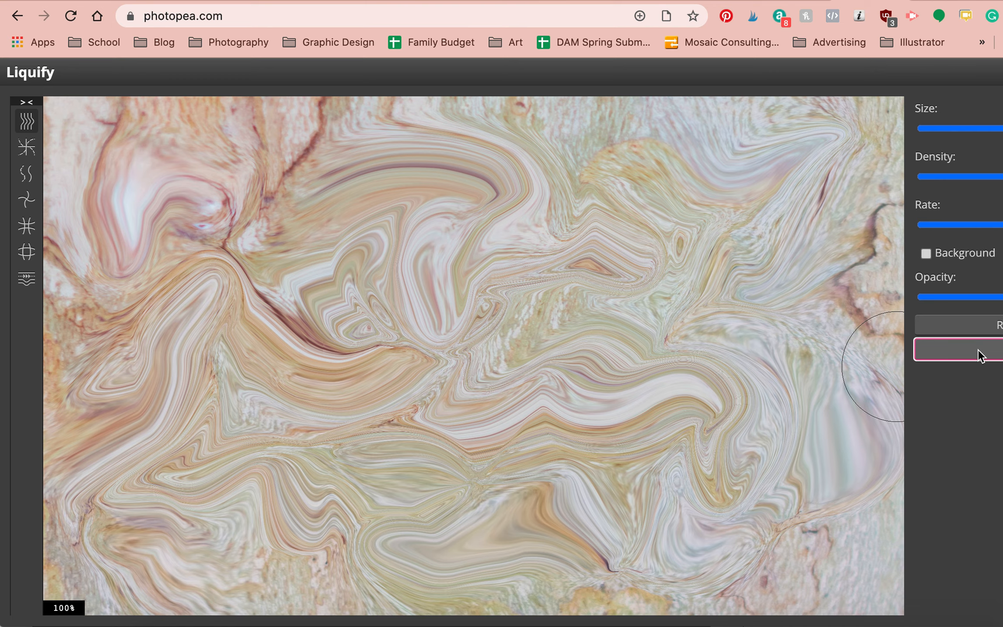
click(959, 352)
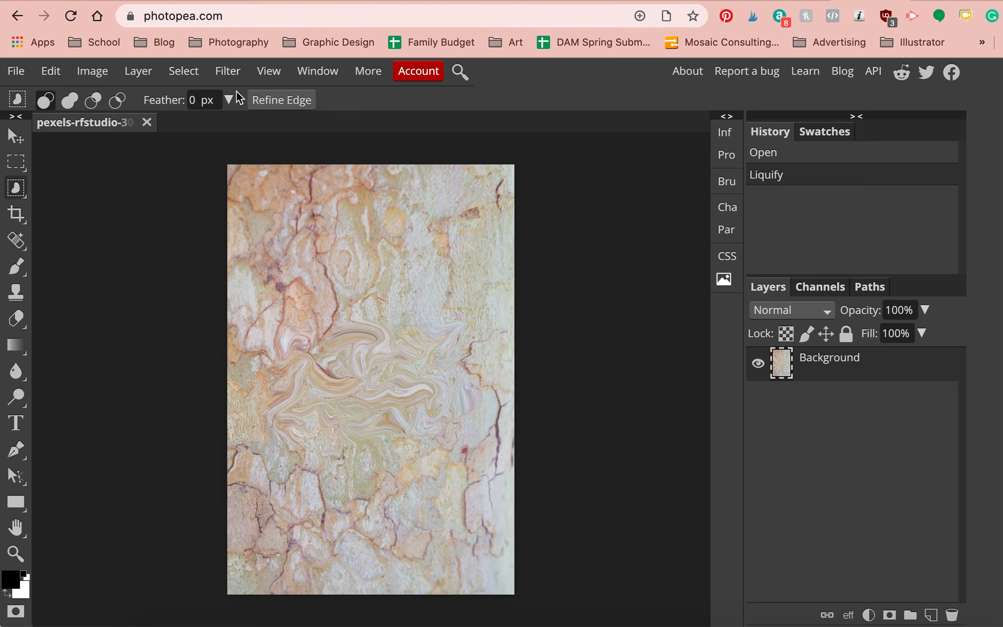
- Run Liquify again, warp the upper part of the whole image at 25% zoom into swirls, and apply the filter
click(228, 72)
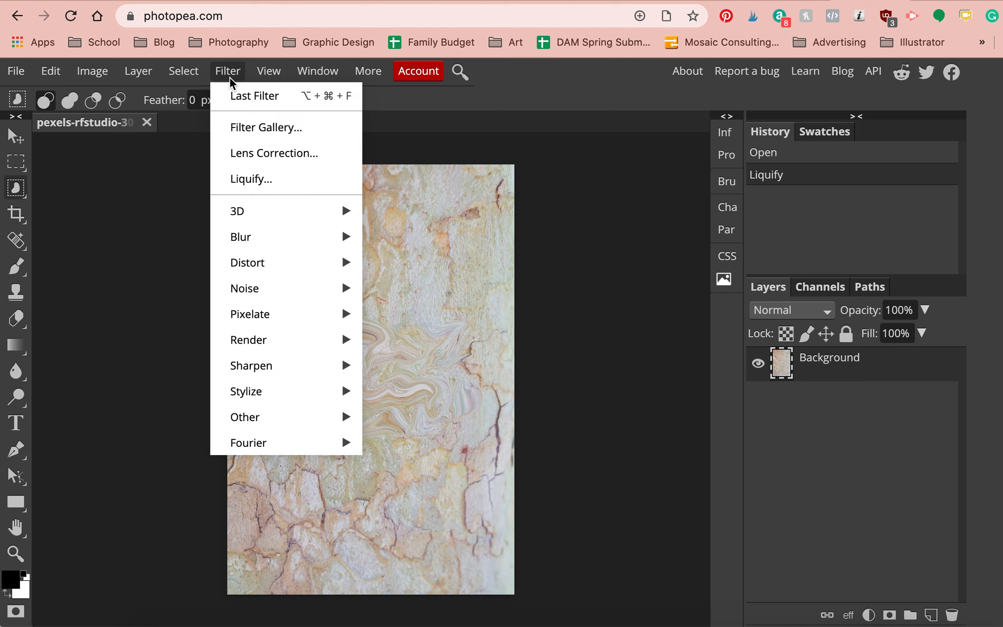
click(257, 182)
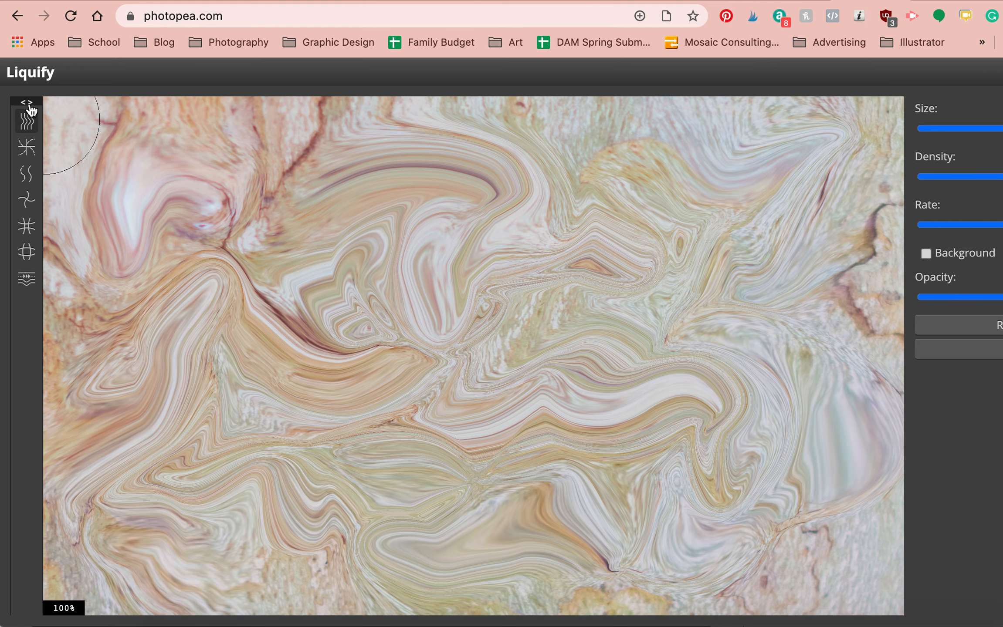
scroll(398, 229, up, 5)
scroll(398, 228, down, 5)
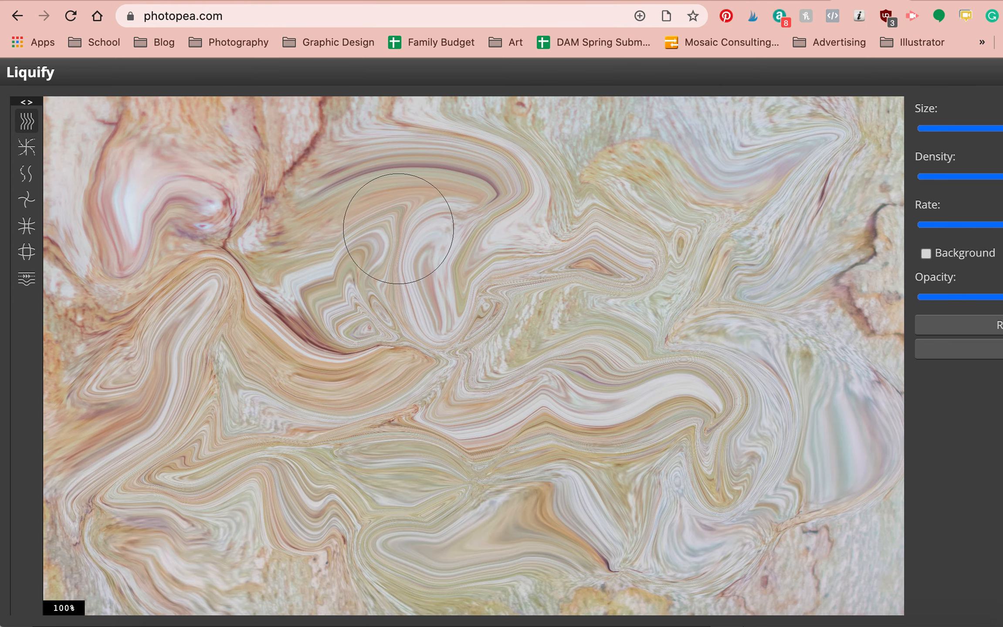
scroll(398, 229, down, 7)
scroll(398, 229, up, 5)
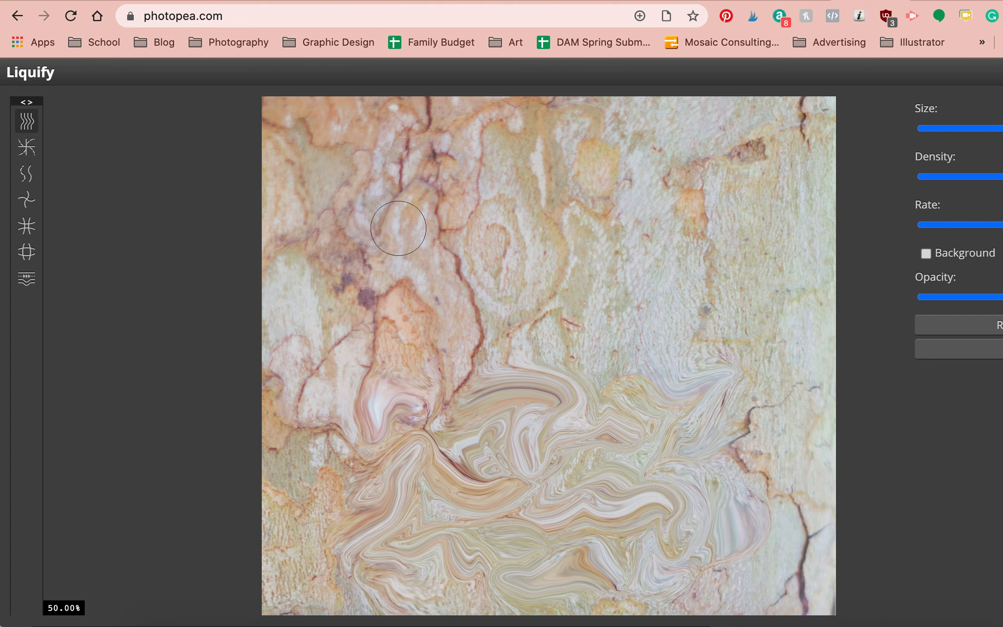
scroll(398, 228, up, 3)
scroll(398, 228, down, 4)
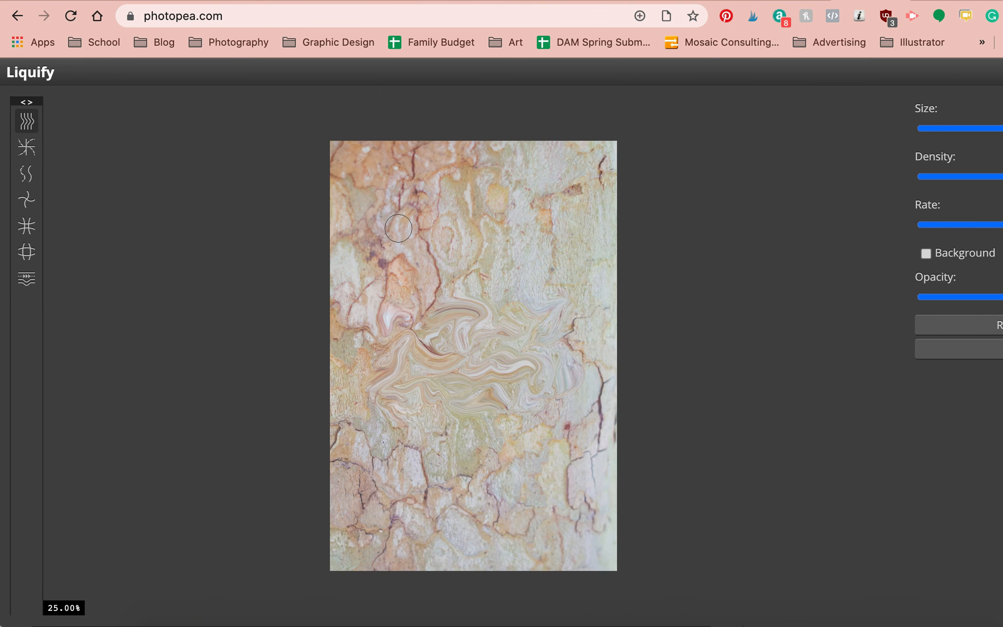
mouse_move(443, 232)
mouse_down()
mouse_move(486, 210)
mouse_move(490, 244)
mouse_move(512, 258)
mouse_move(460, 260)
mouse_move(391, 304)
mouse_move(367, 241)
mouse_move(383, 223)
mouse_move(419, 245)
mouse_move(426, 209)
mouse_move(481, 182)
mouse_move(539, 189)
mouse_move(511, 269)
mouse_move(542, 298)
mouse_move(551, 257)
mouse_move(570, 231)
mouse_move(591, 226)
mouse_move(596, 206)
mouse_move(595, 239)
mouse_move(574, 219)
mouse_move(565, 269)
mouse_move(552, 279)
mouse_move(562, 306)
mouse_move(592, 250)
mouse_up()
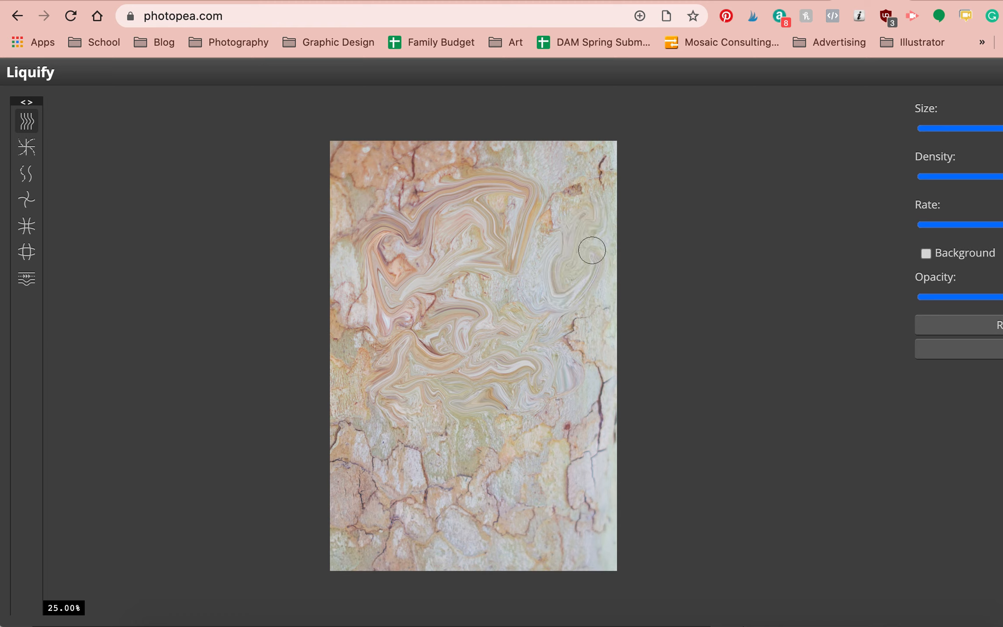
click(973, 356)
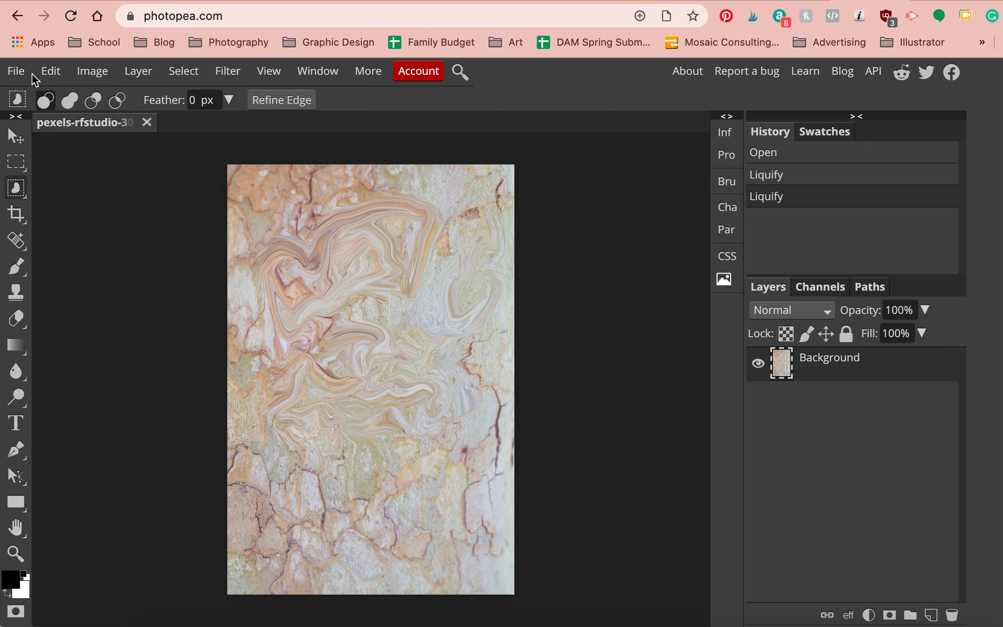
- Export the marbled image as a JPG with the preset dimensions and quality
click(17, 71)
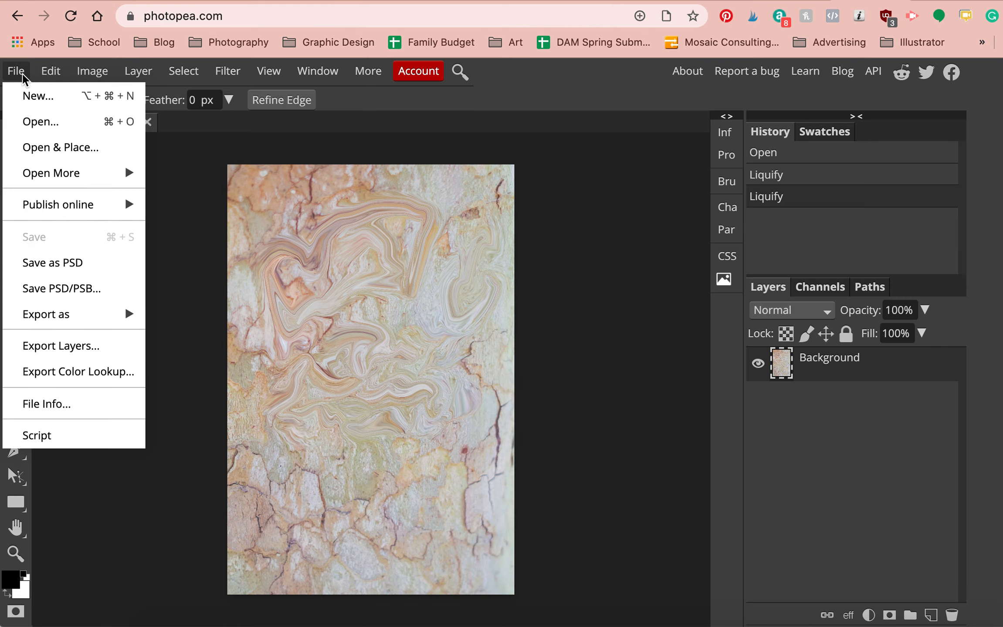
mouse_move(87, 317)
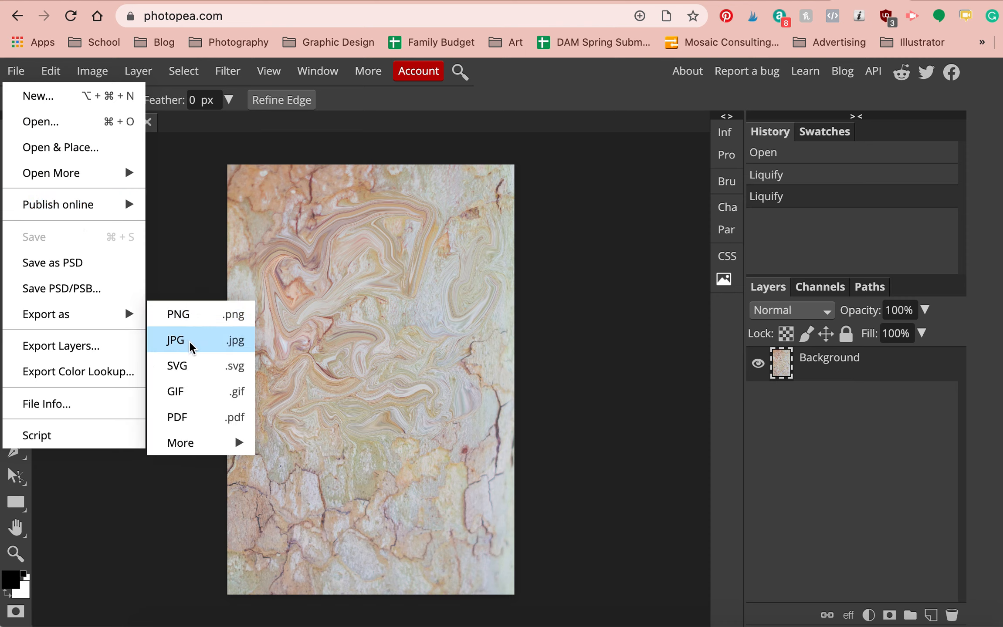
click(16, 71)
click(16, 71)
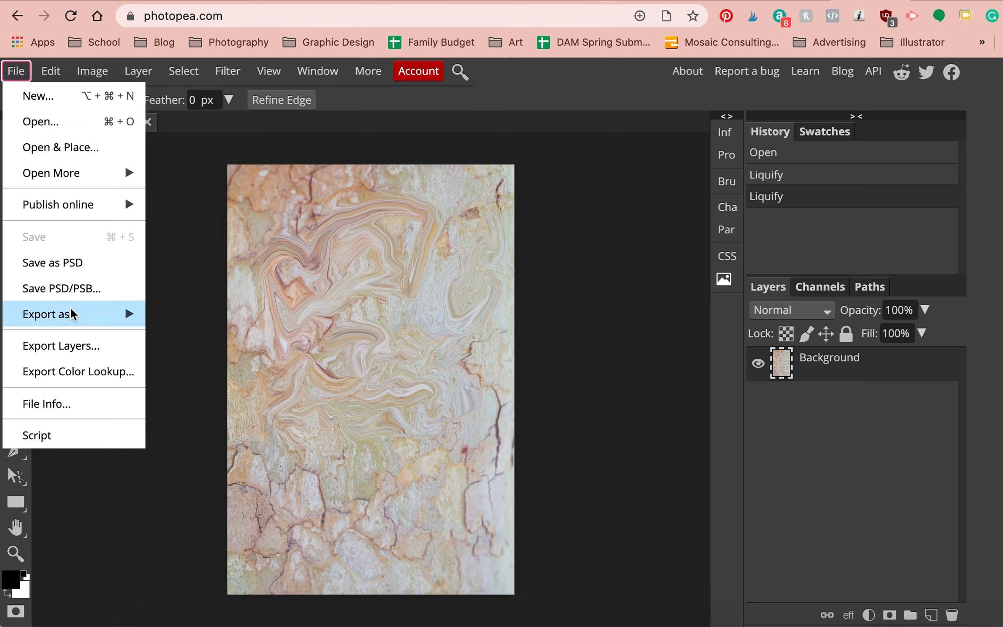
mouse_move(73, 314)
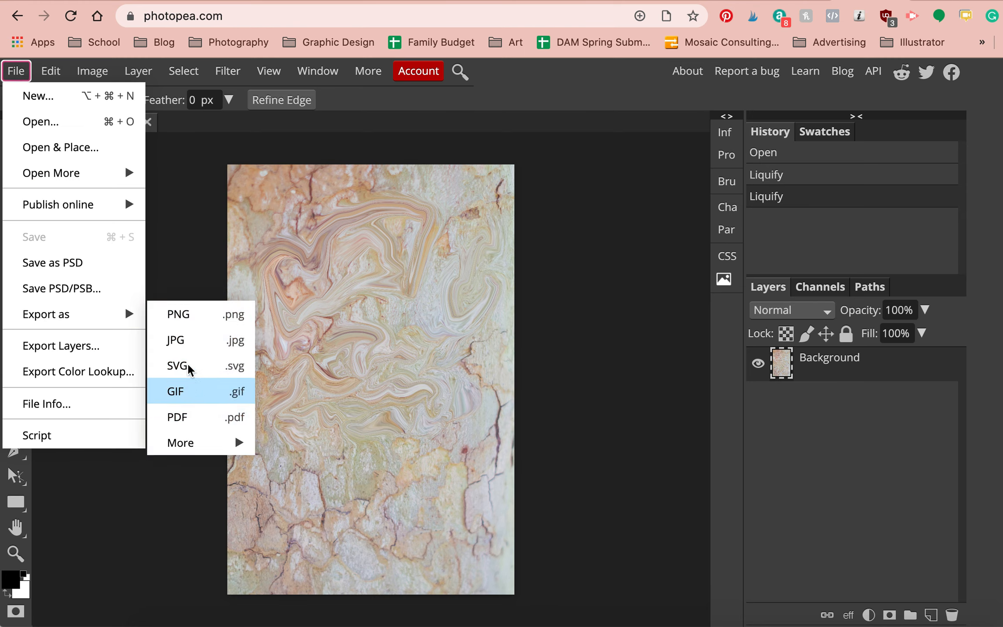
click(190, 347)
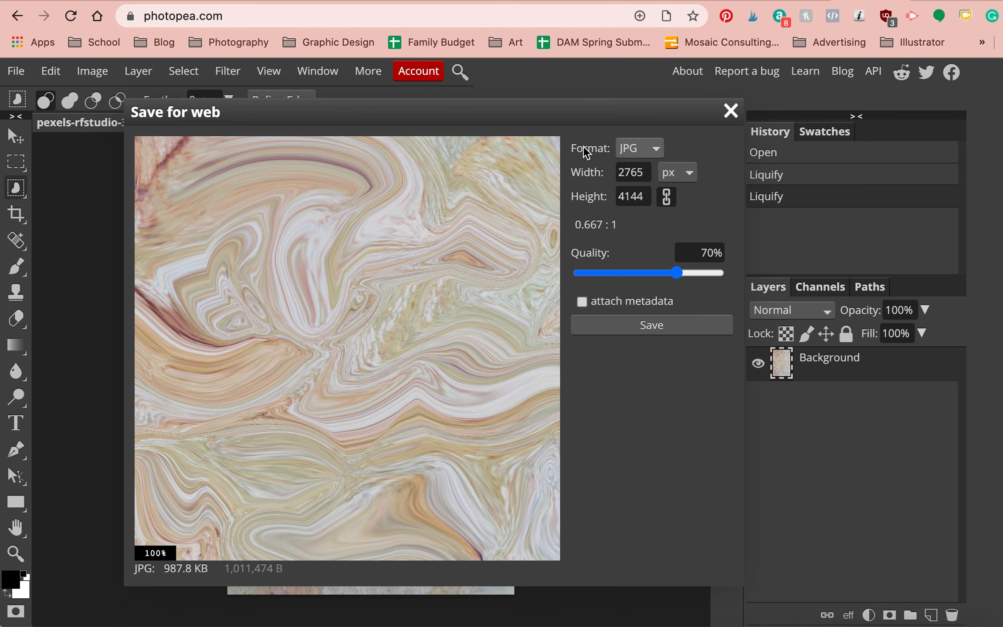
click(644, 330)
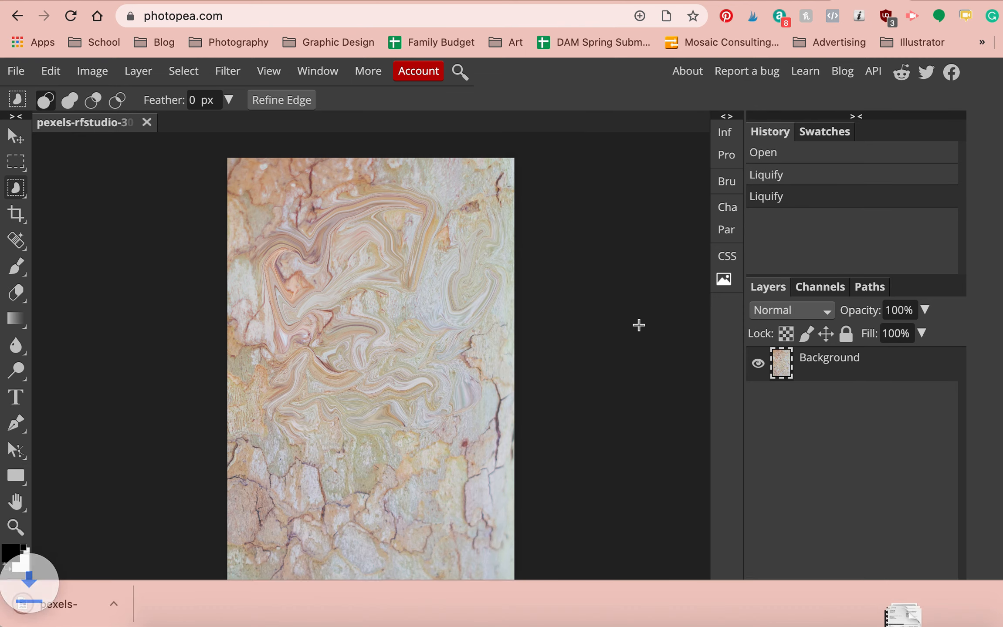